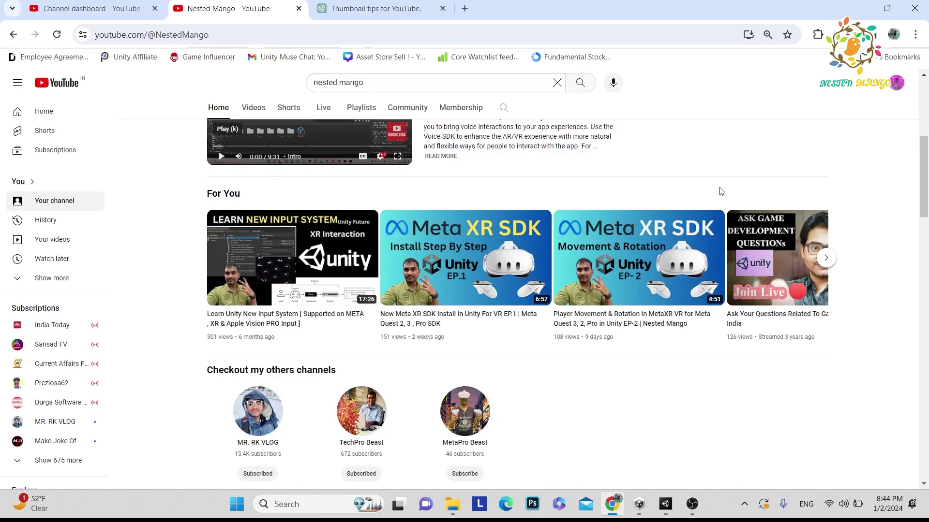
# Open Build Settings and Player Settings, scrolled to the Android Splash Image section
pyautogui.moveTo(924, 177); pyautogui.dragTo(926, 118)
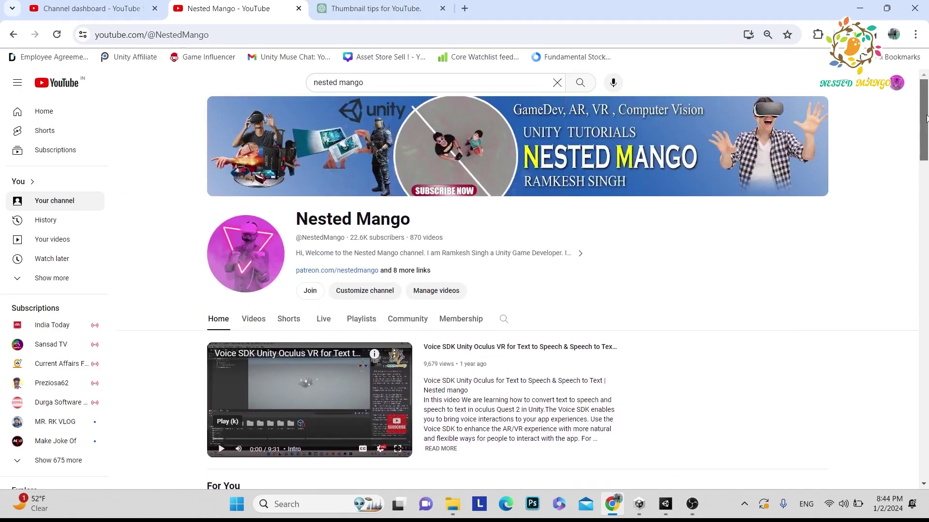
pyautogui.click(665, 504)
pyautogui.hotkey('ctrl', 'shift', 'b')
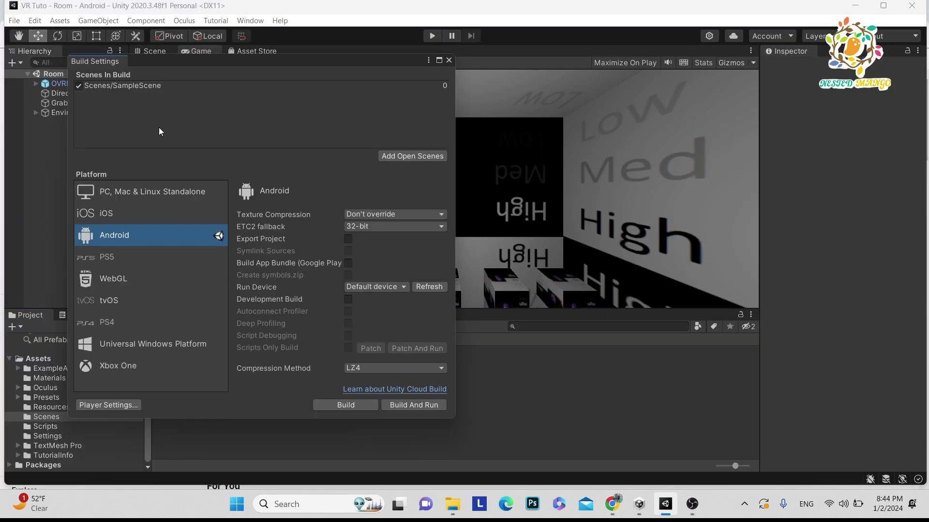
pyautogui.moveTo(323, 65); pyautogui.dragTo(386, 107)
pyautogui.click(171, 446)
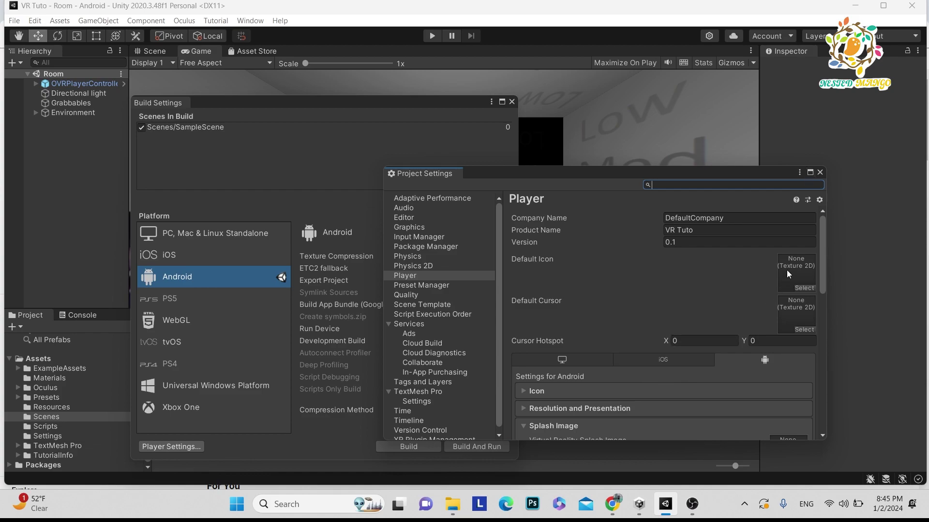
pyautogui.click(171, 446)
pyautogui.click(171, 447)
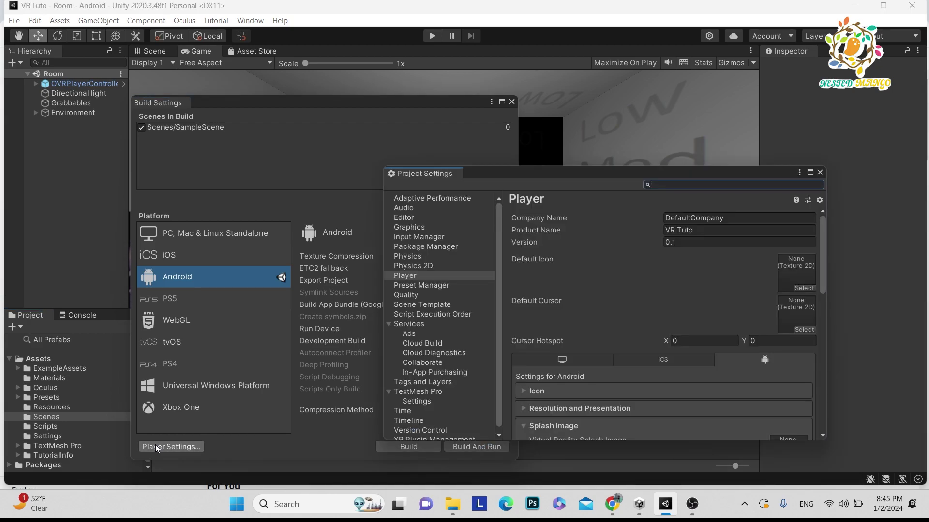
pyautogui.moveTo(823, 271); pyautogui.dragTo(831, 324)
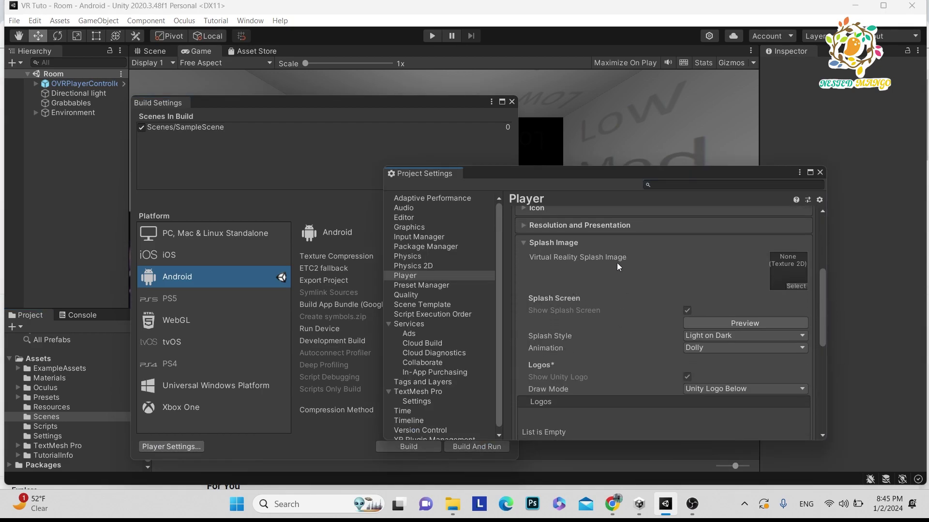
# Close Build Settings and preview the default Made with Unity splash twice in the Game view
pyautogui.click(511, 102)
pyautogui.moveTo(483, 173); pyautogui.dragTo(543, 167)
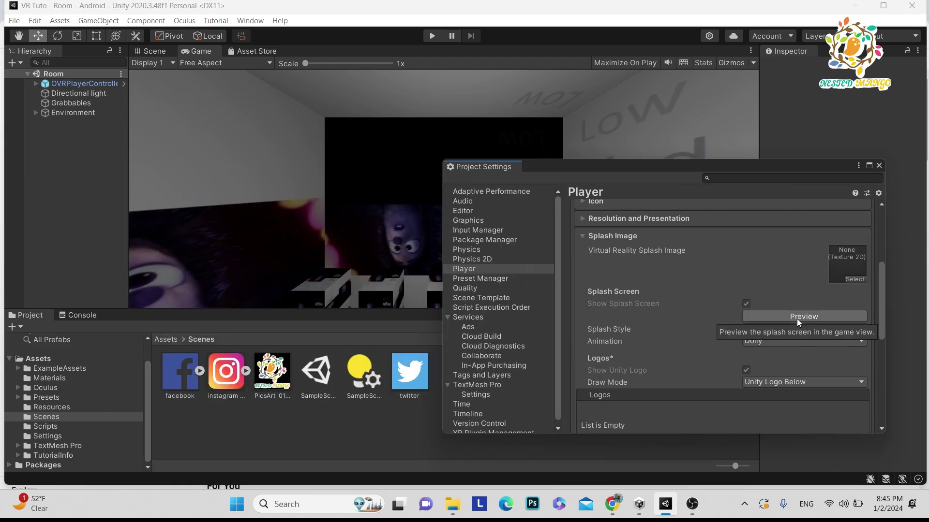
pyautogui.click(796, 317)
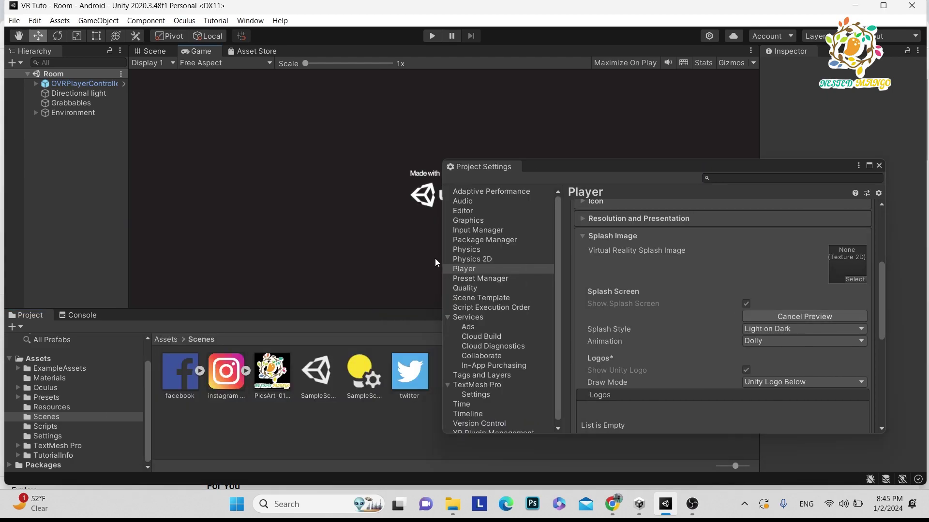
pyautogui.moveTo(541, 165); pyautogui.dragTo(528, 212)
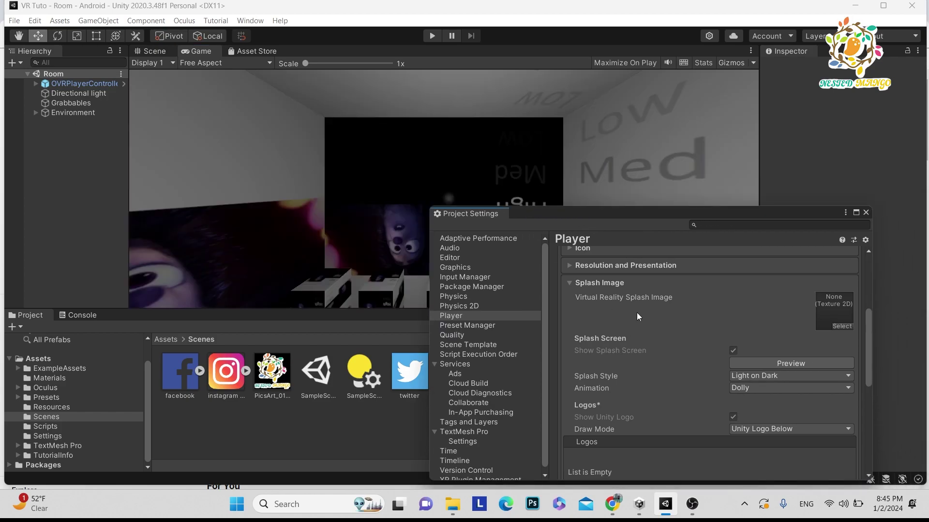
pyautogui.scroll(-1, 800, 340)
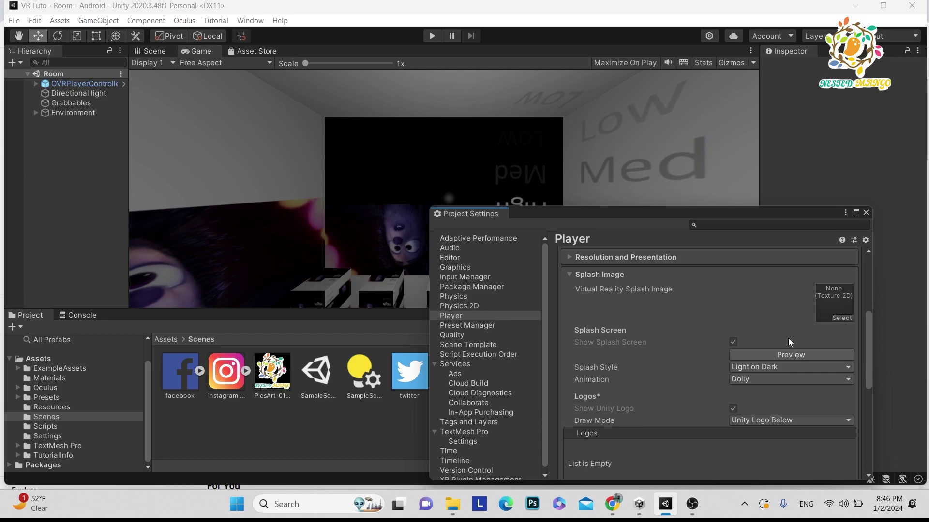
pyautogui.click(771, 359)
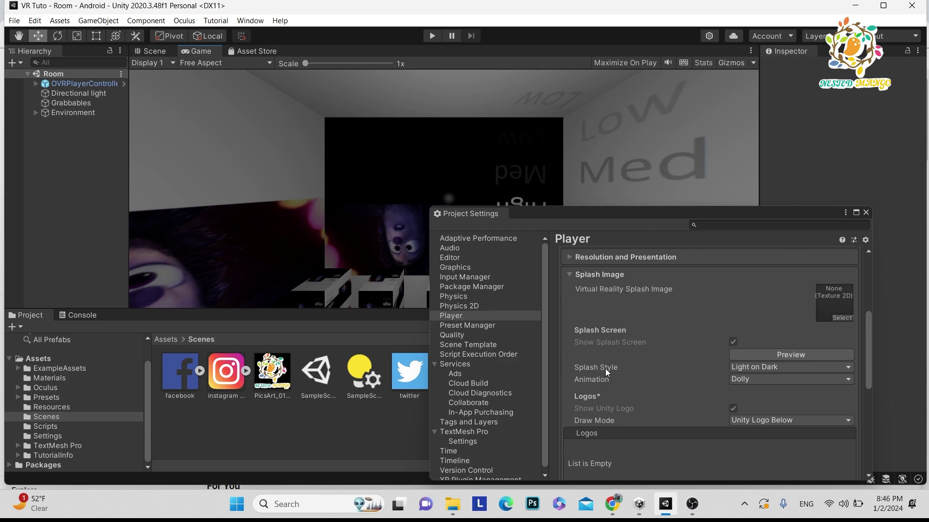
pyautogui.click(611, 504)
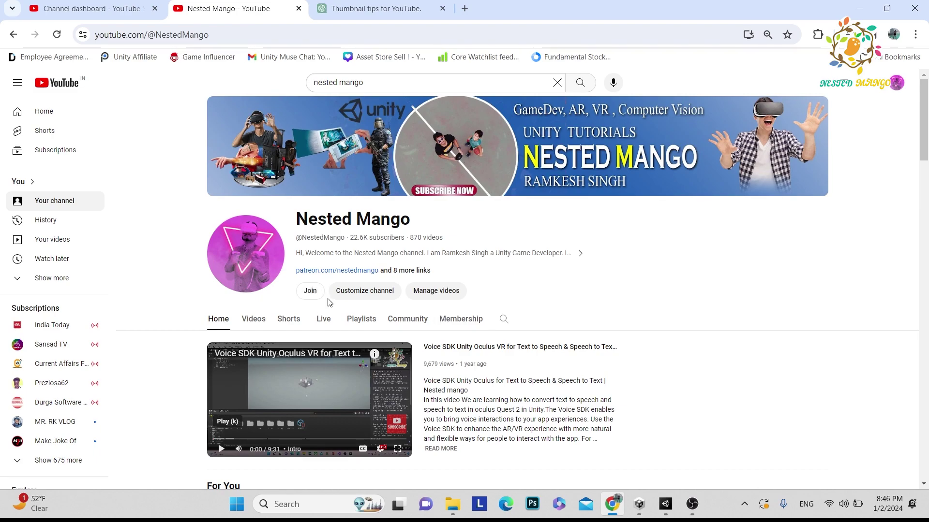
pyautogui.hotkey('alt', 'Tab')
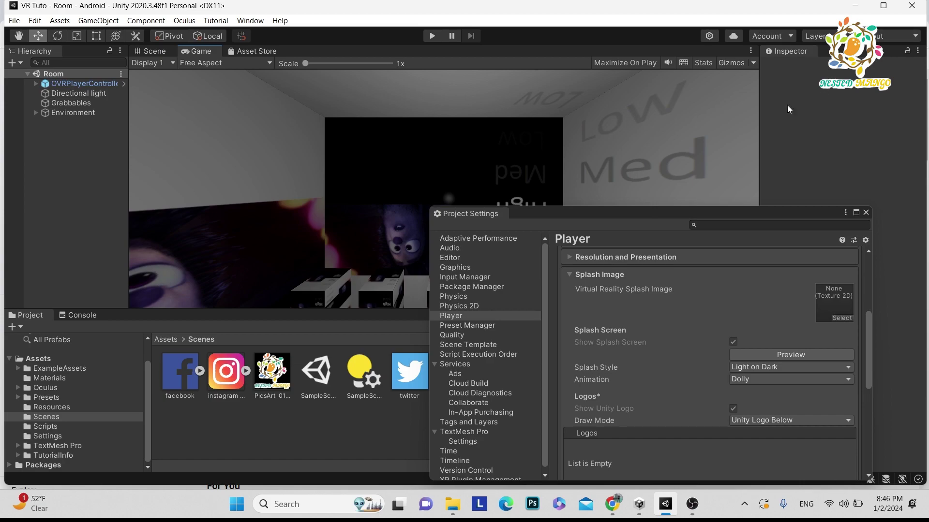
pyautogui.click(639, 504)
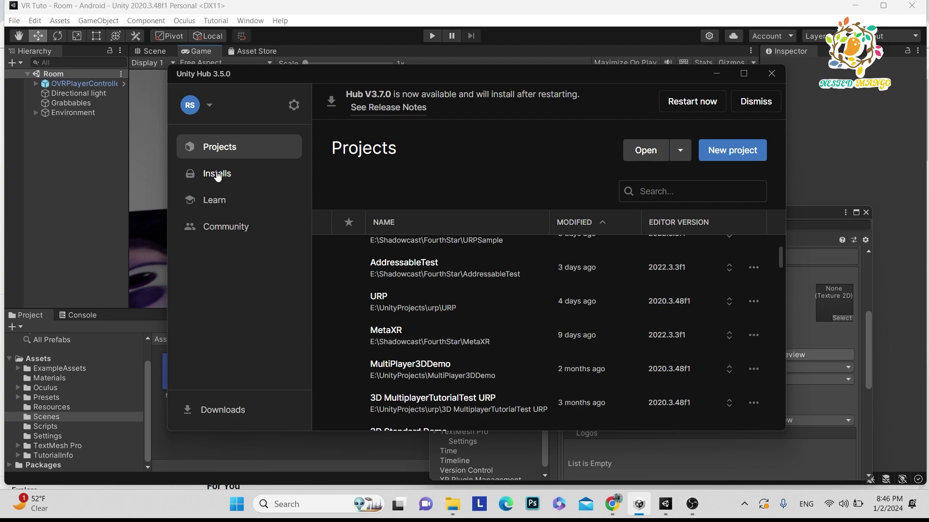
pyautogui.click(293, 105)
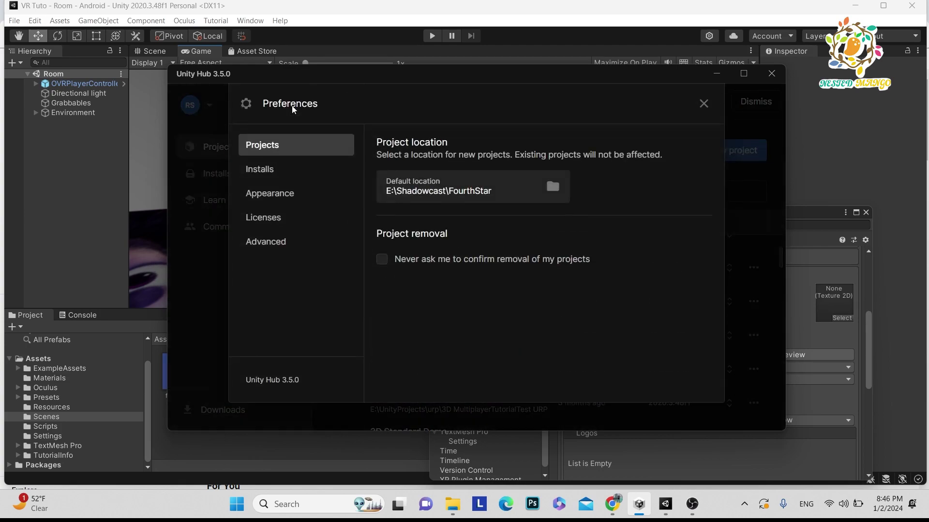
pyautogui.click(263, 218)
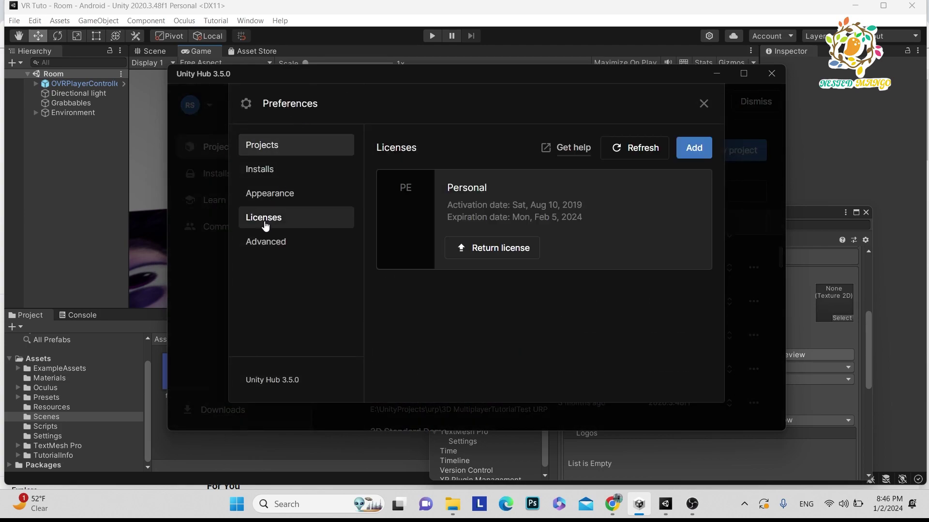
pyautogui.click(692, 147)
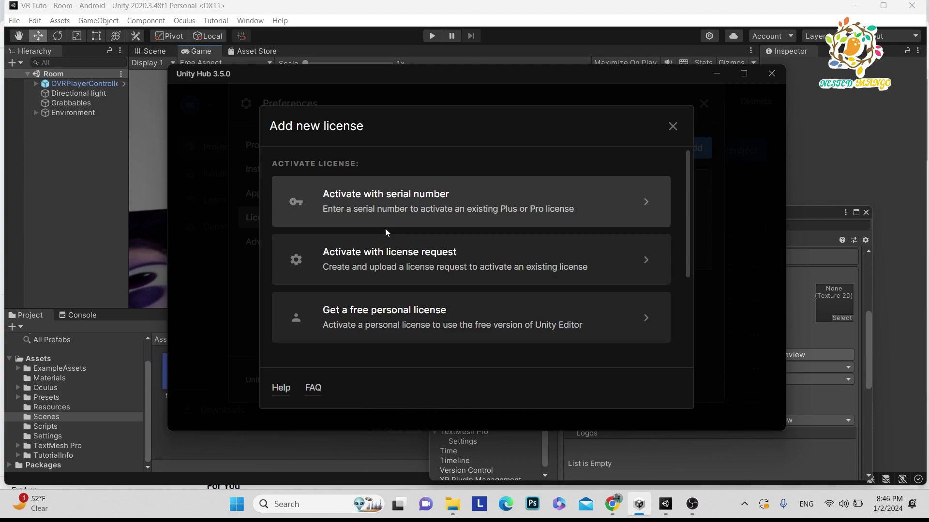
pyautogui.click(407, 213)
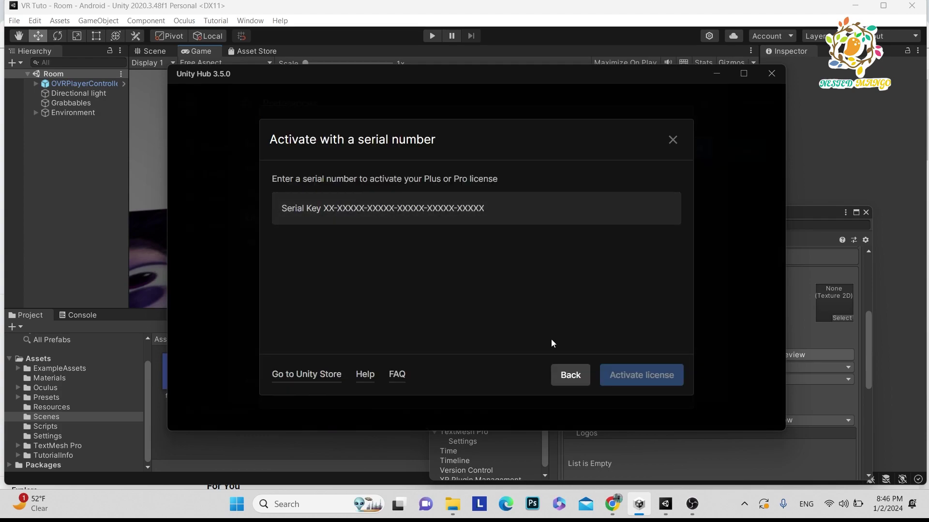
pyautogui.click(570, 376)
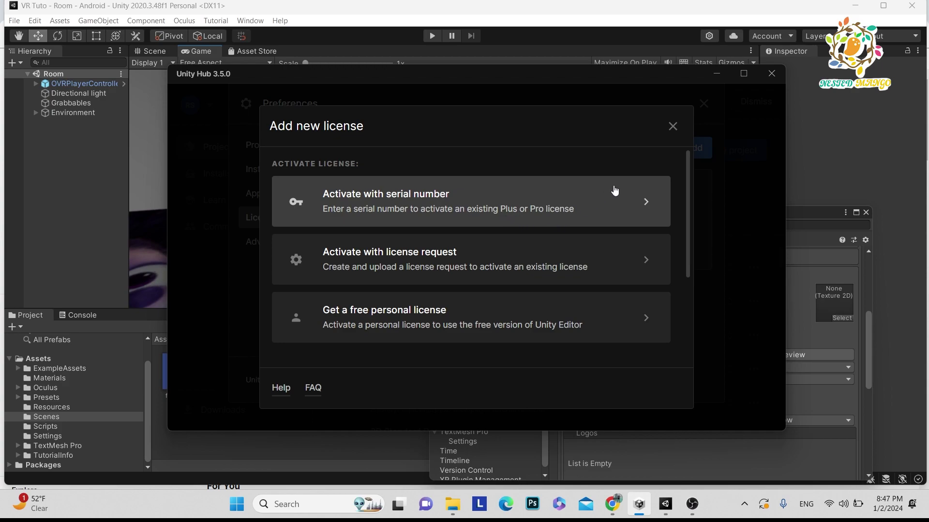
pyautogui.click(672, 127)
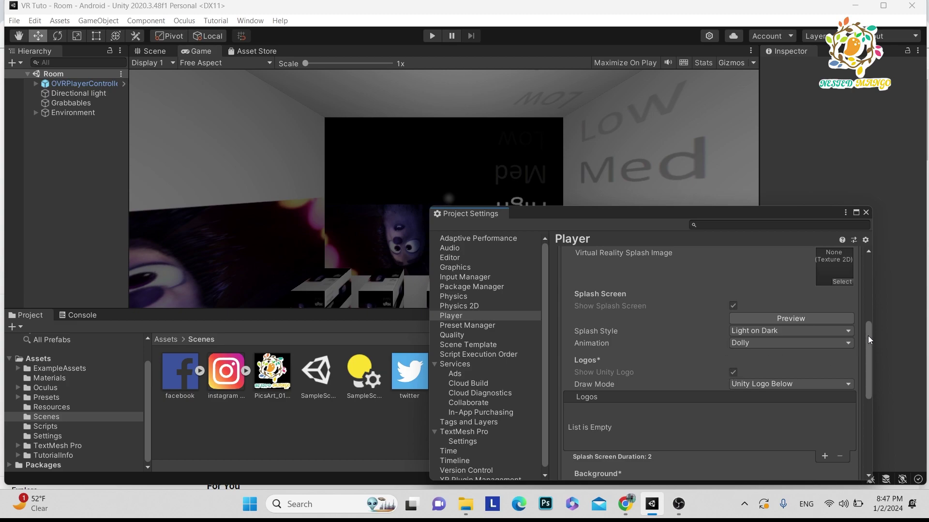
# Drag the PicsArt image from Assets/Scenes into the Virtual Reality Splash Image slot
pyautogui.moveTo(868, 336); pyautogui.dragTo(868, 306)
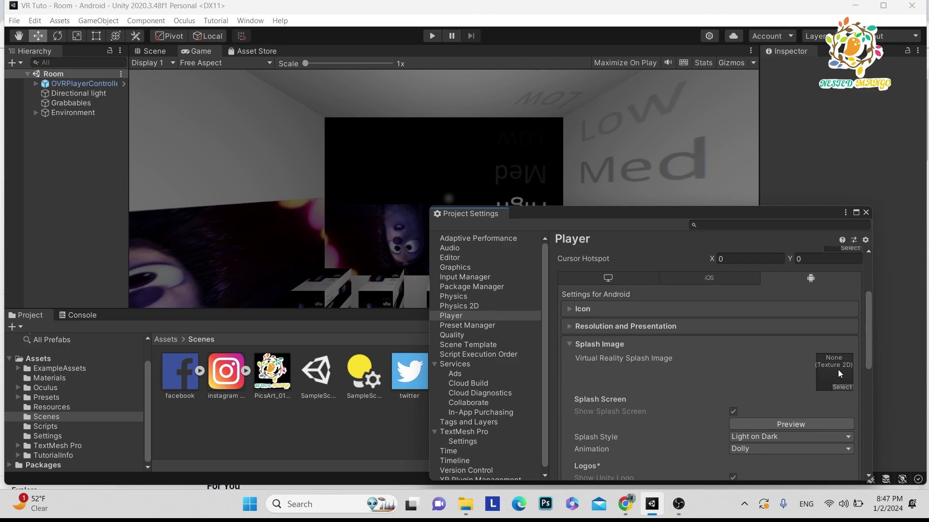
pyautogui.moveTo(280, 400); pyautogui.dragTo(843, 372)
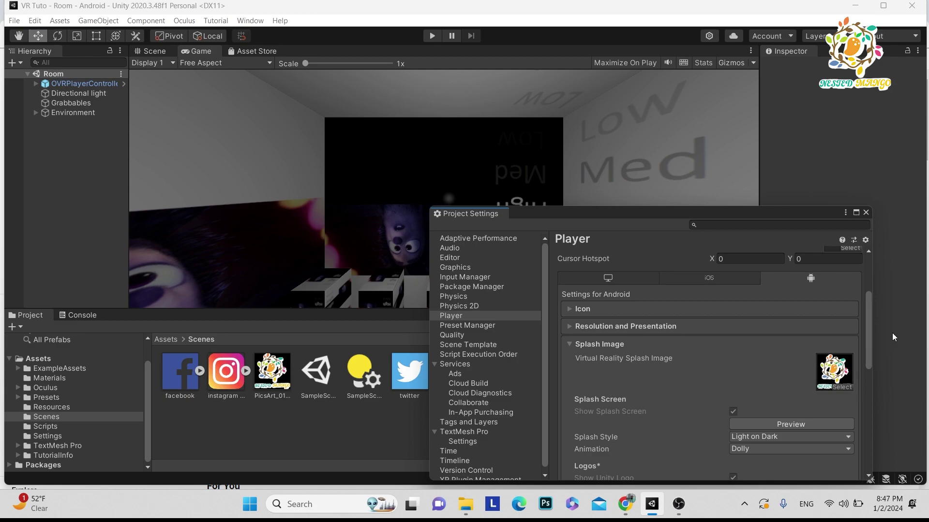
pyautogui.scroll(-3, 869, 348)
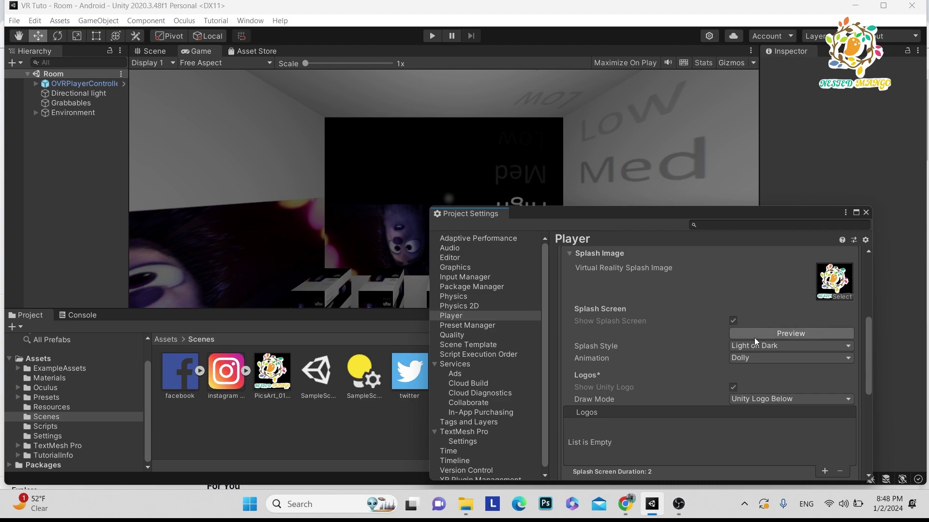
pyautogui.click(755, 359)
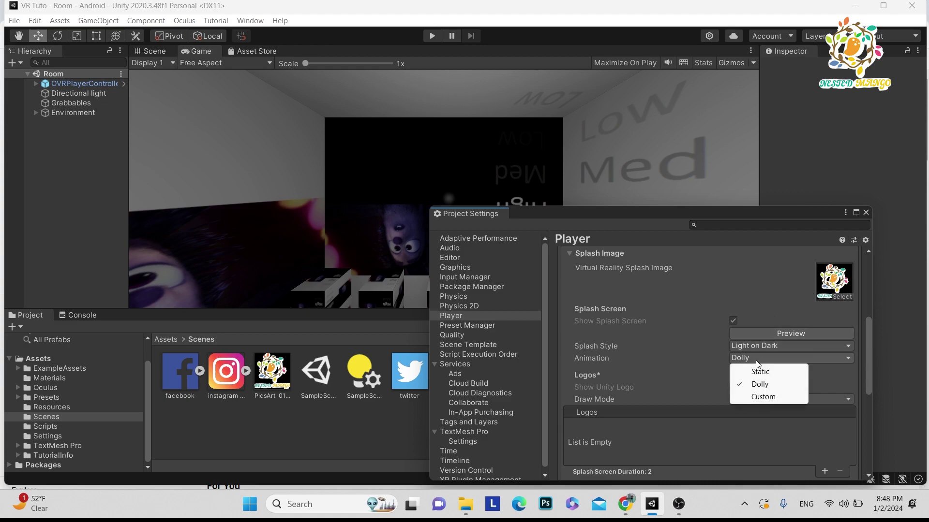
# Keep Dolly as the splash animation and Light on Dark as the splash style
pyautogui.click(761, 386)
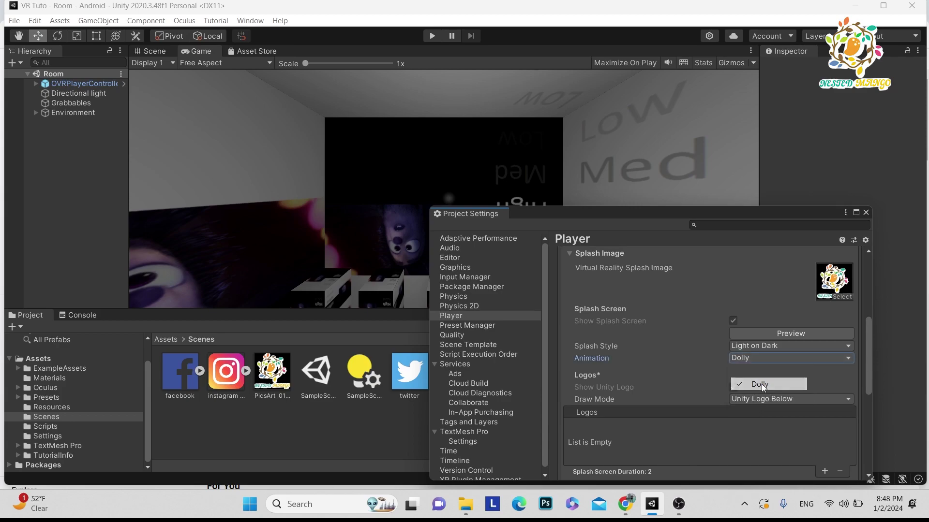
pyautogui.click(760, 347)
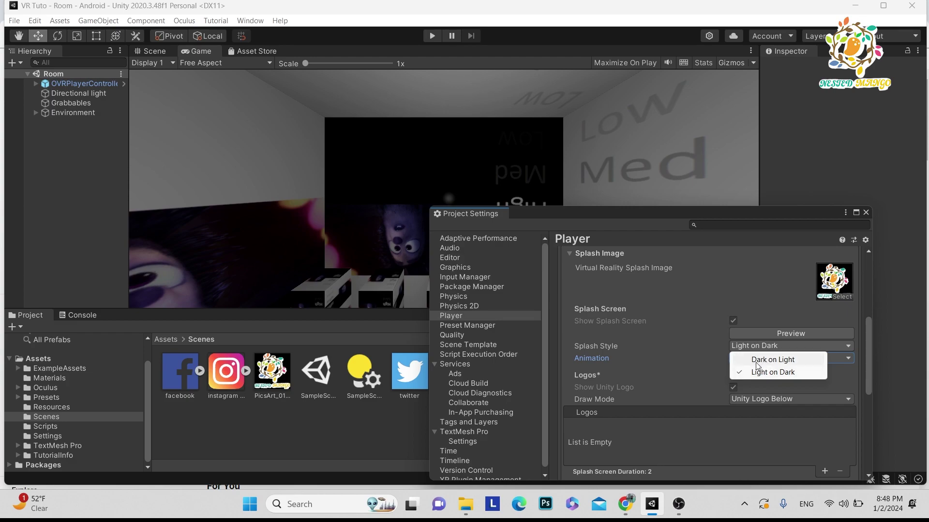
pyautogui.click(868, 342)
pyautogui.scroll(-2, 874, 353)
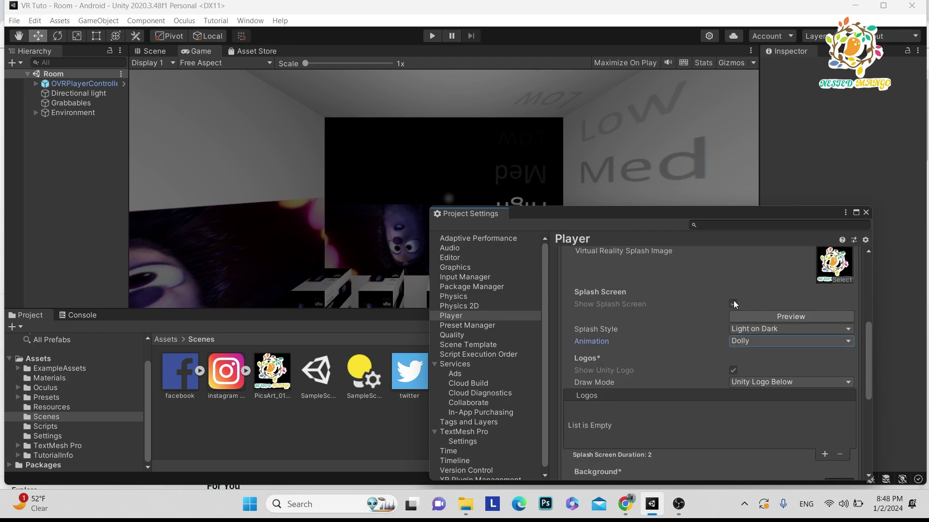
pyautogui.moveTo(870, 355); pyautogui.dragTo(871, 375)
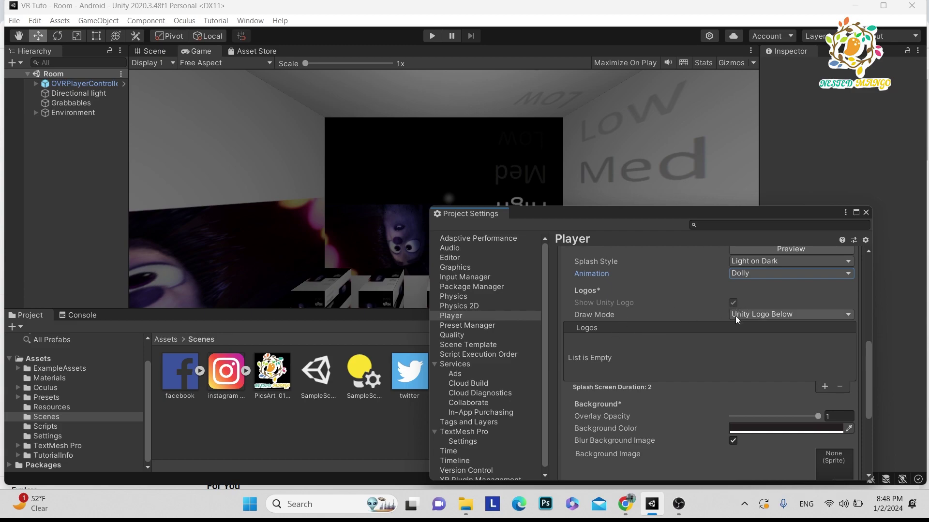
# Add two splash logos, the facebook and instagram sprites, each lasting 2 seconds
pyautogui.click(823, 387)
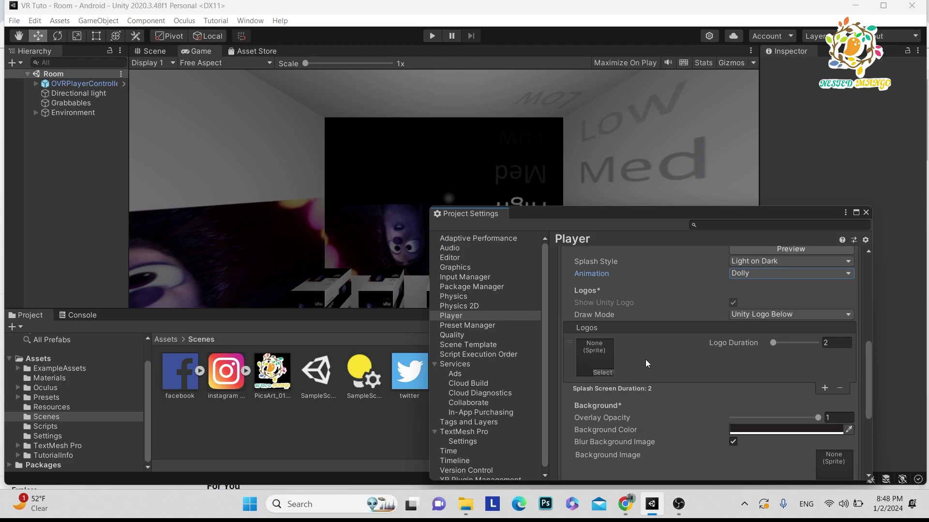
pyautogui.click(822, 387)
pyautogui.moveTo(201, 387); pyautogui.dragTo(588, 360)
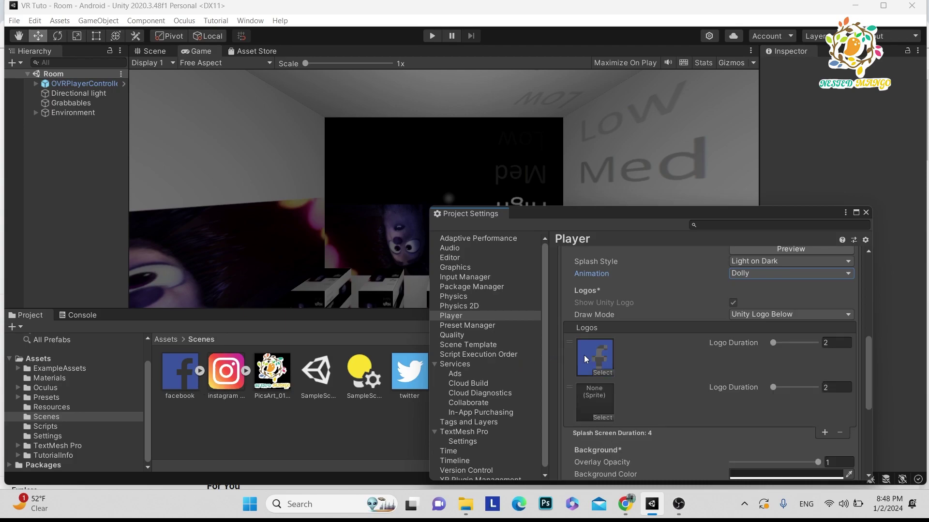
pyautogui.moveTo(219, 377); pyautogui.dragTo(594, 403)
pyautogui.moveTo(869, 373); pyautogui.dragTo(867, 400)
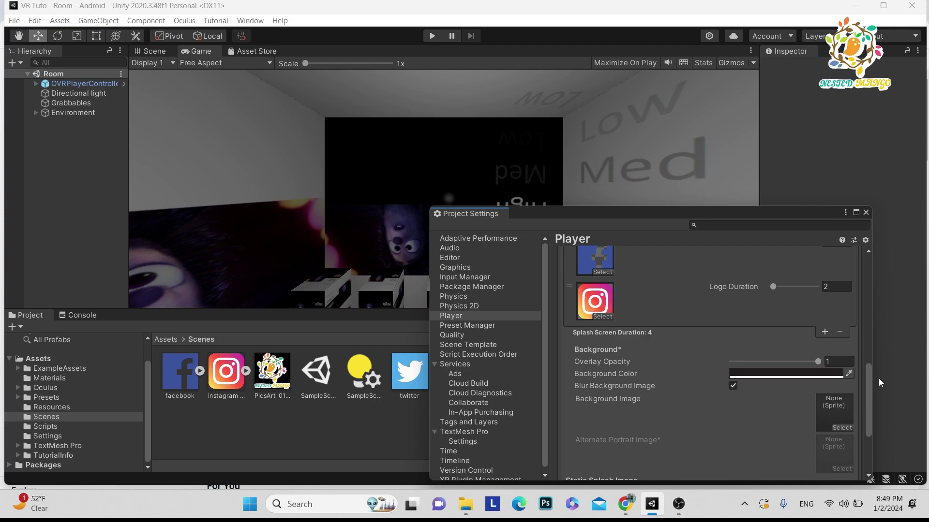
pyautogui.moveTo(869, 376); pyautogui.dragTo(868, 356)
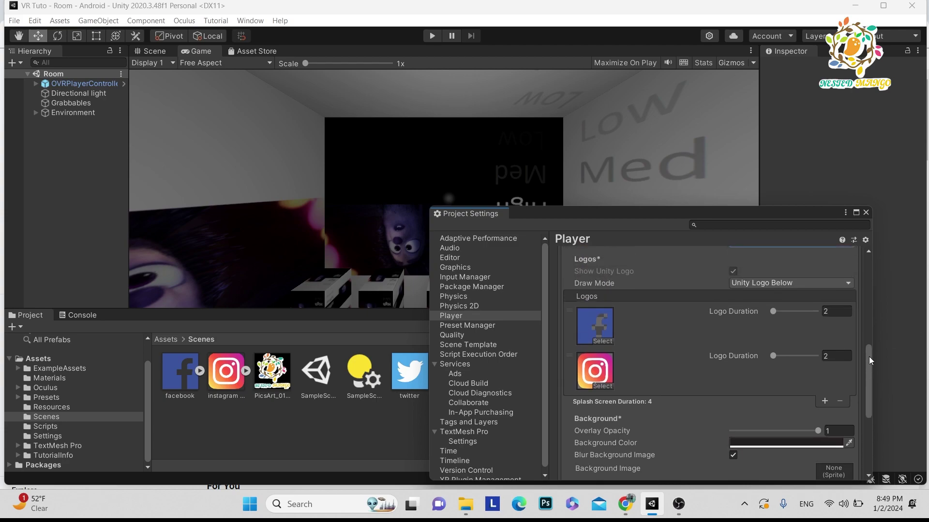
pyautogui.click(772, 319)
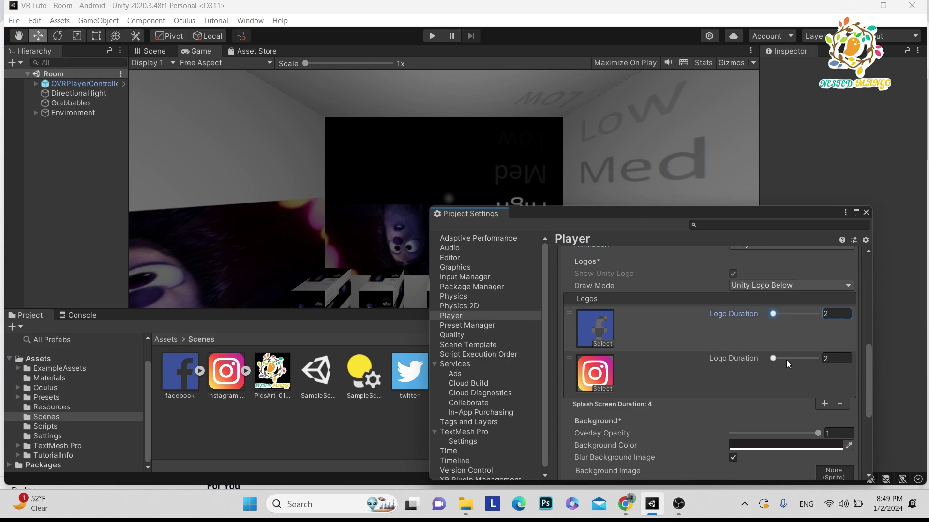
pyautogui.click(774, 361)
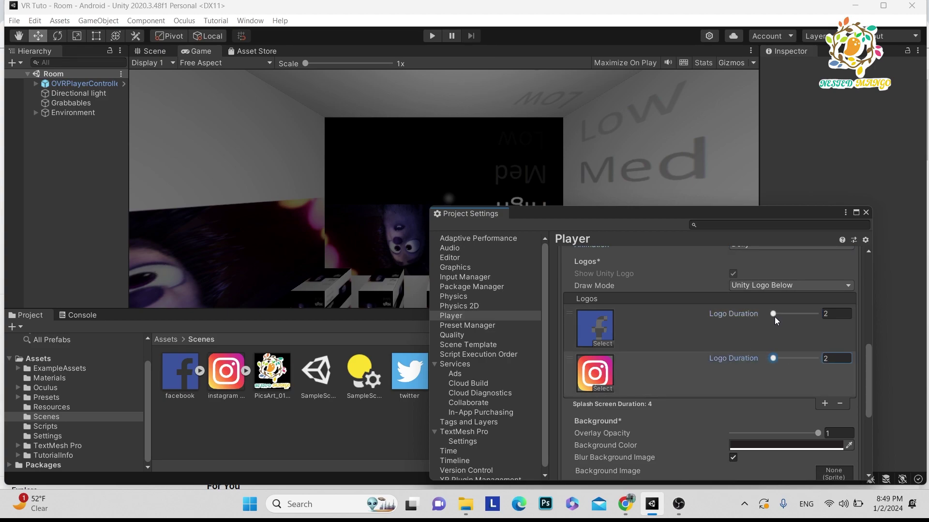
pyautogui.scroll(3, 693, 279)
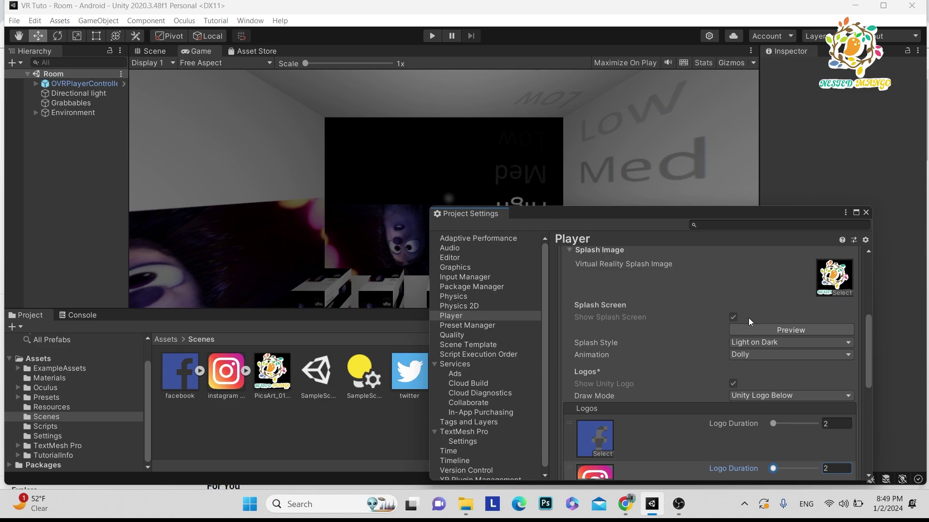
# Play the splash preview twice, showing Facebook then Instagram logos above Made with Unity
pyautogui.scroll(-2, 866, 340)
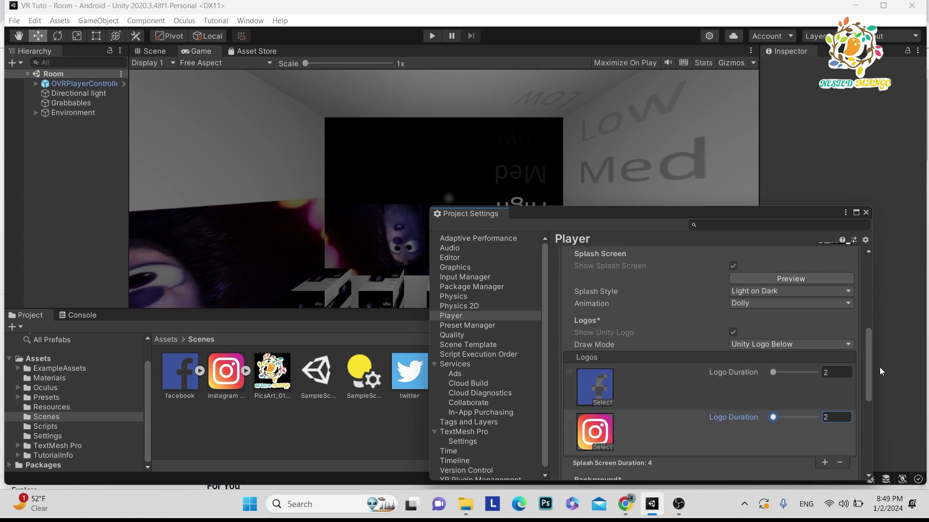
pyautogui.moveTo(868, 352); pyautogui.dragTo(866, 321)
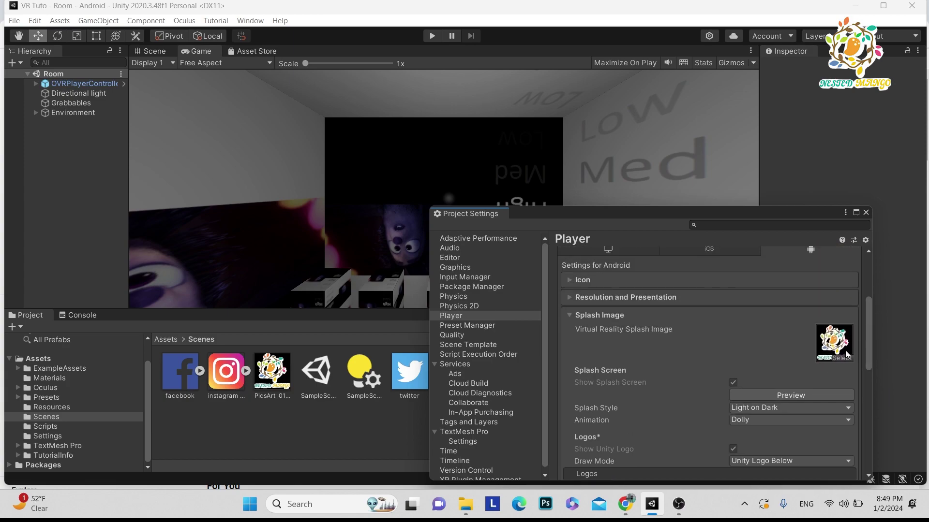
pyautogui.scroll(-3, 870, 326)
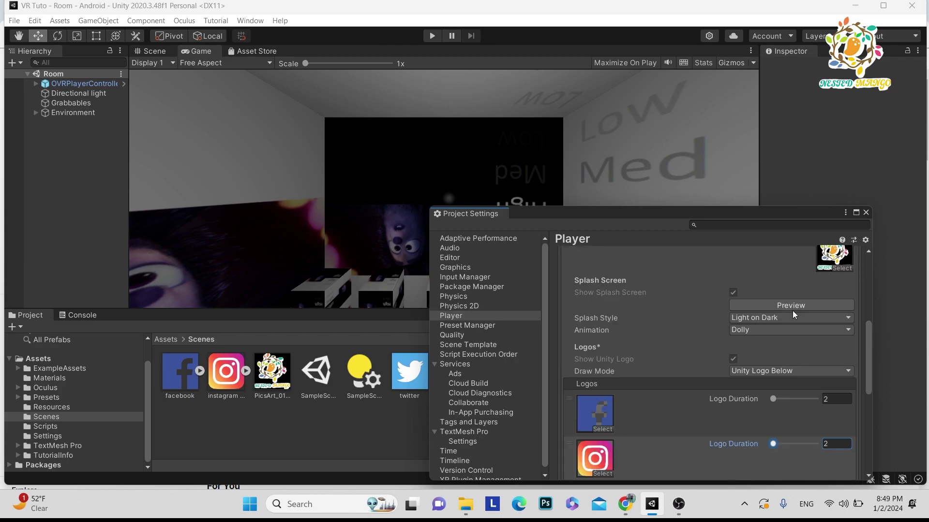
pyautogui.click(788, 306)
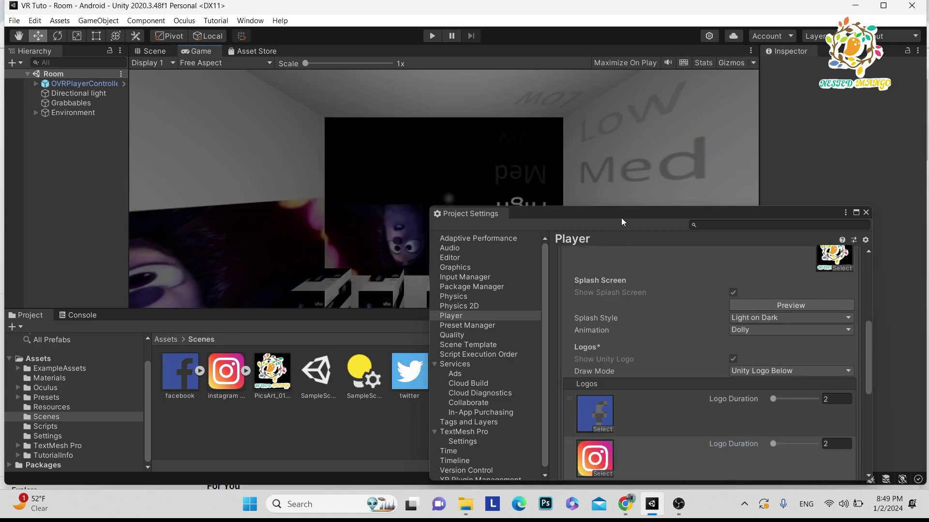
pyautogui.moveTo(621, 217); pyautogui.dragTo(655, 266)
pyautogui.scroll(1, 906, 393)
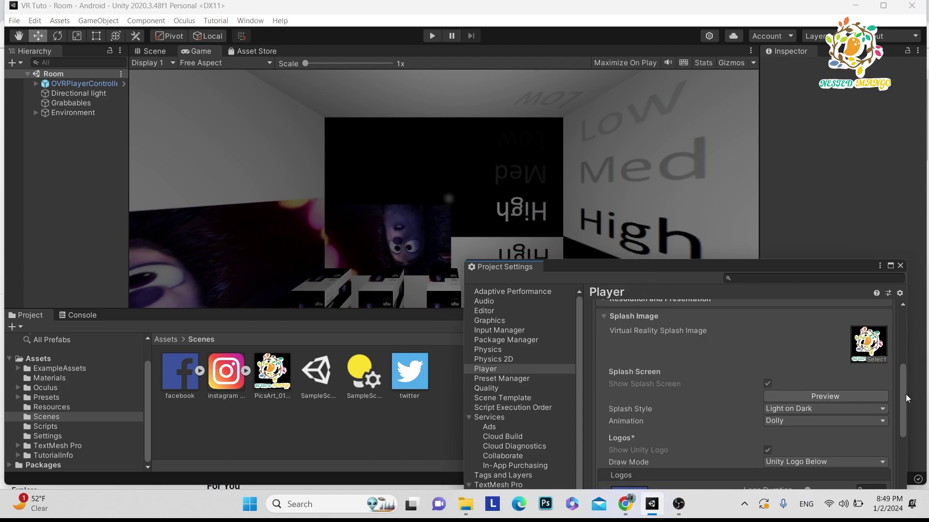
pyautogui.click(810, 397)
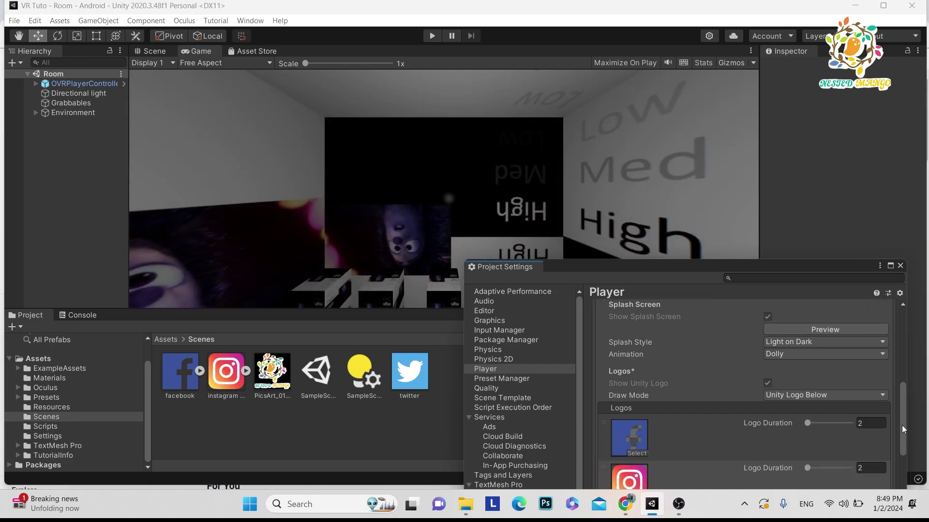
pyautogui.moveTo(902, 425); pyautogui.dragTo(912, 482)
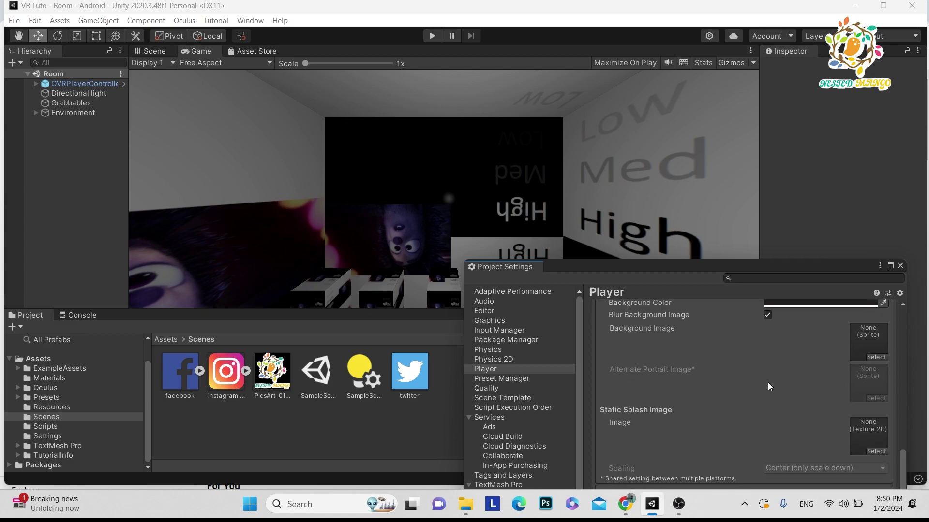
pyautogui.scroll(3, 754, 380)
pyautogui.moveTo(904, 448); pyautogui.dragTo(901, 372)
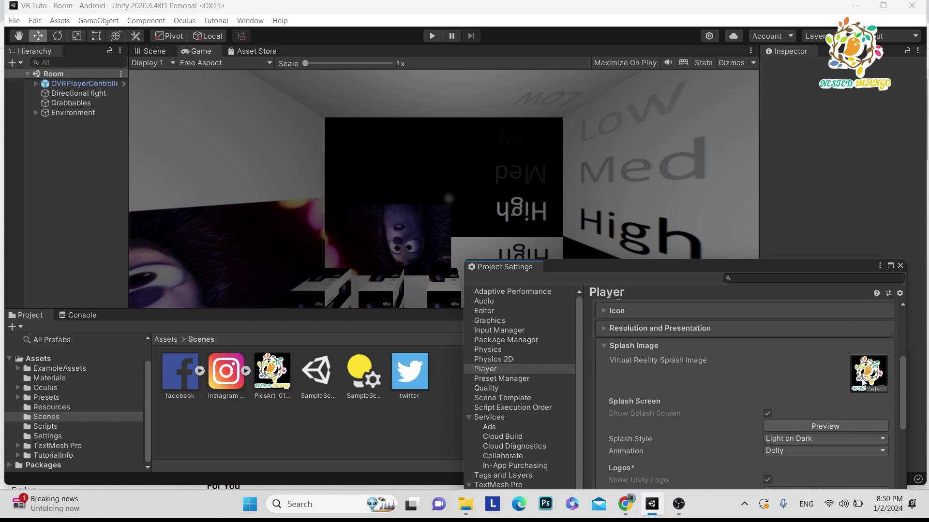
# Close Project Settings and add a UI Panel to the Room scene, with its Canvas and EventSystem
pyautogui.click(900, 266)
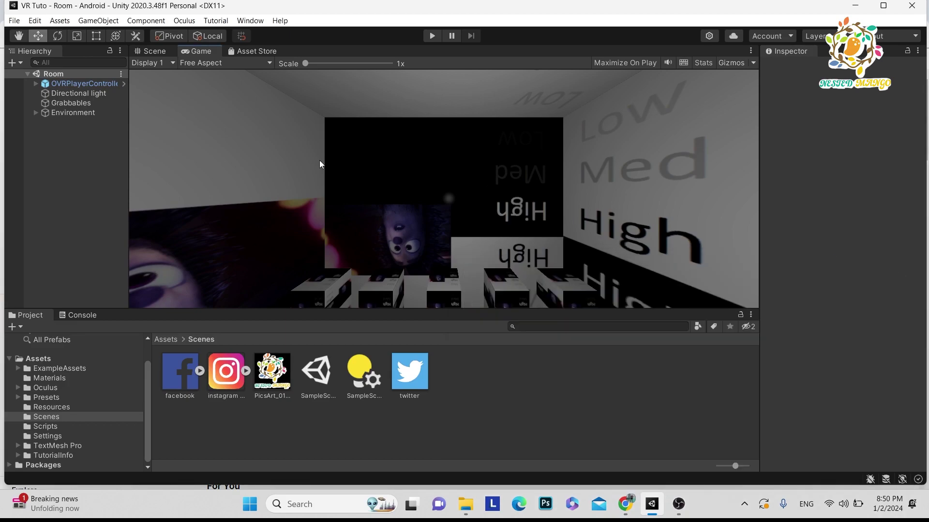
pyautogui.rightClick(72, 174)
pyautogui.moveTo(130, 395)
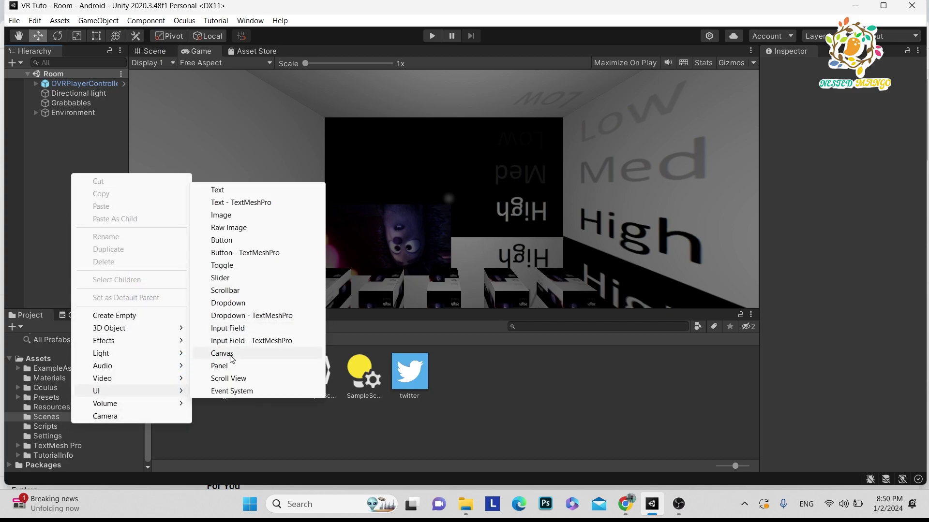
pyautogui.click(223, 367)
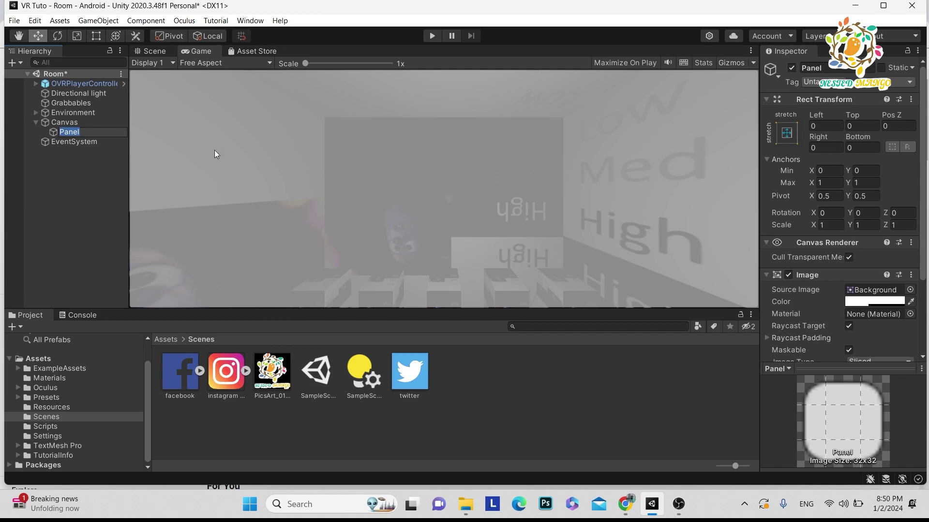